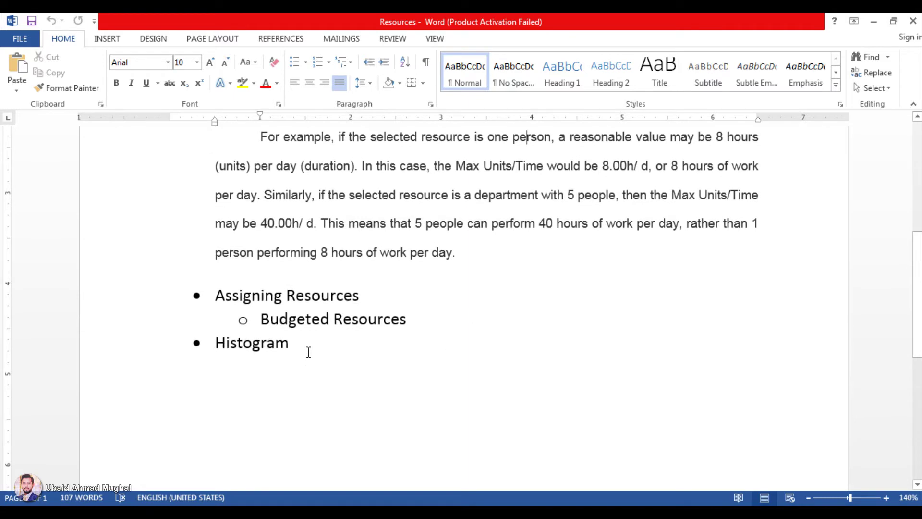
drag(294, 343, 217, 344)
click(253, 342)
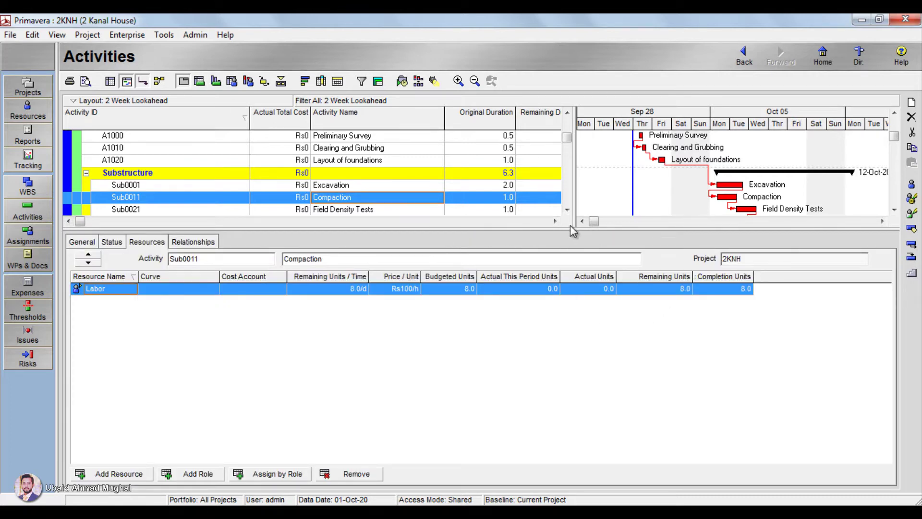
Show the Resource Usage Profile below the activities and resize the panes to enlarge the profile and histogram areas.
drag(570, 227, 552, 325)
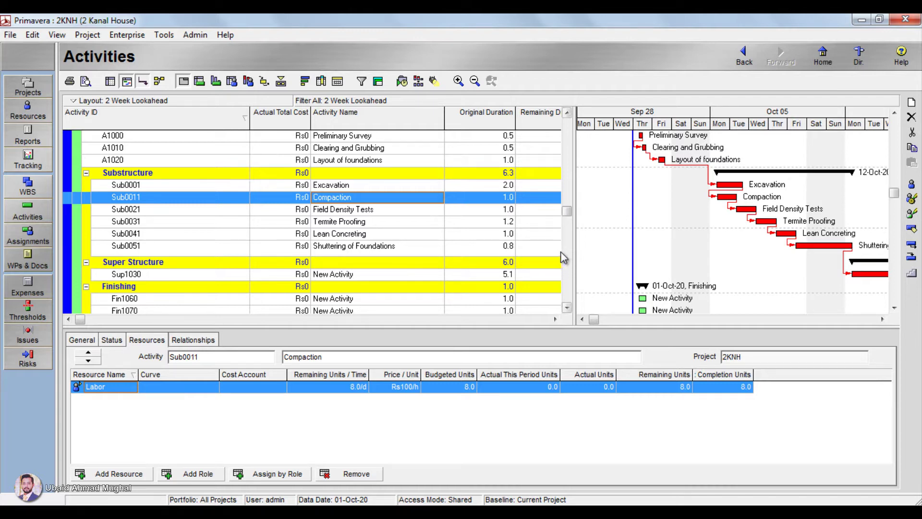
click(248, 81)
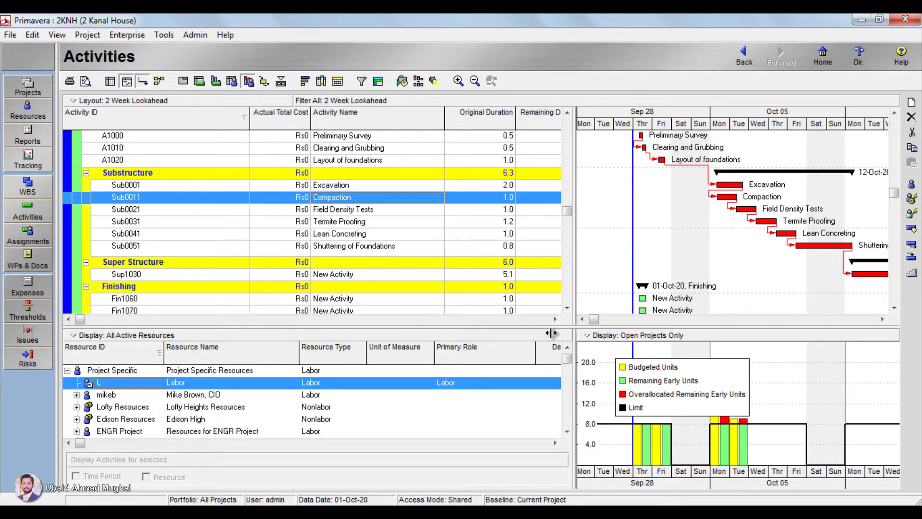
drag(549, 333, 549, 333)
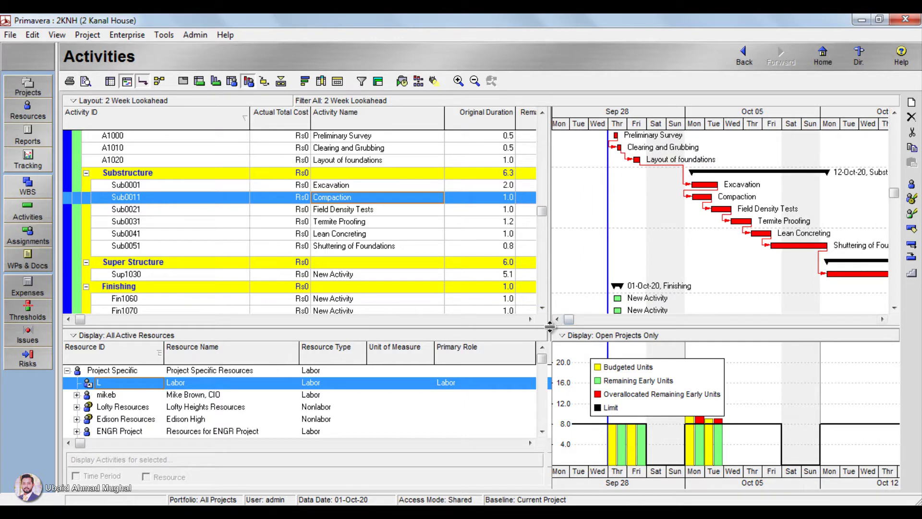
drag(549, 294, 547, 300)
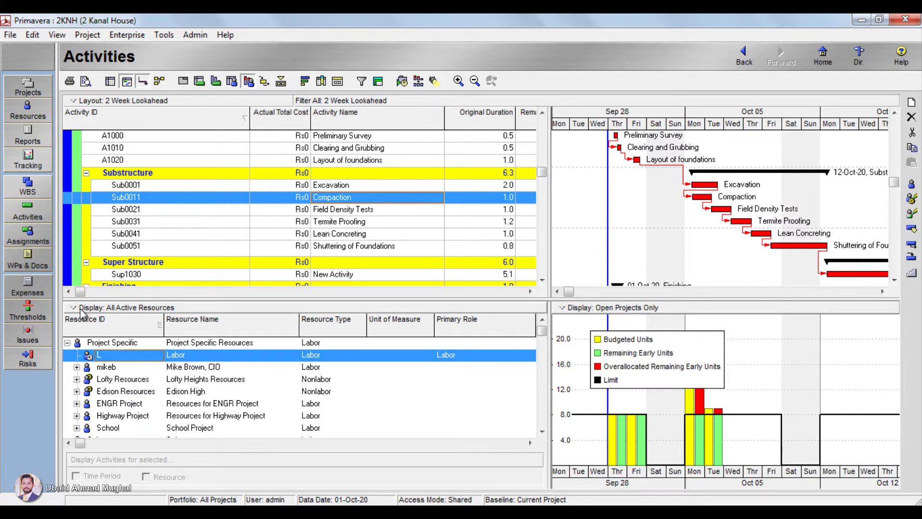
click(150, 311)
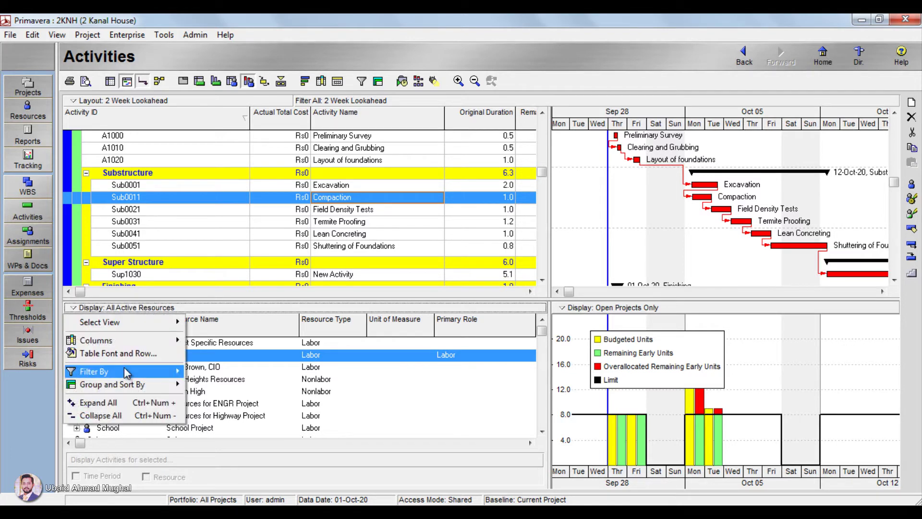
mouse_move(126, 373)
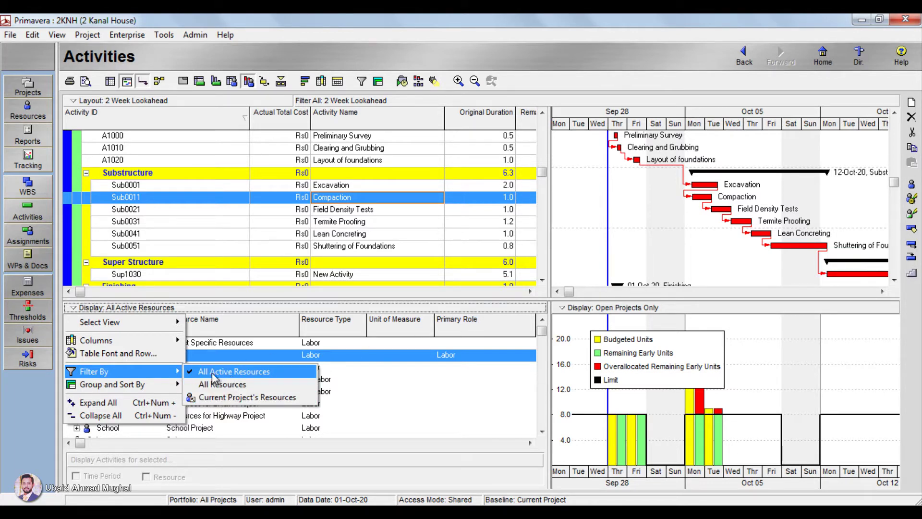
click(553, 300)
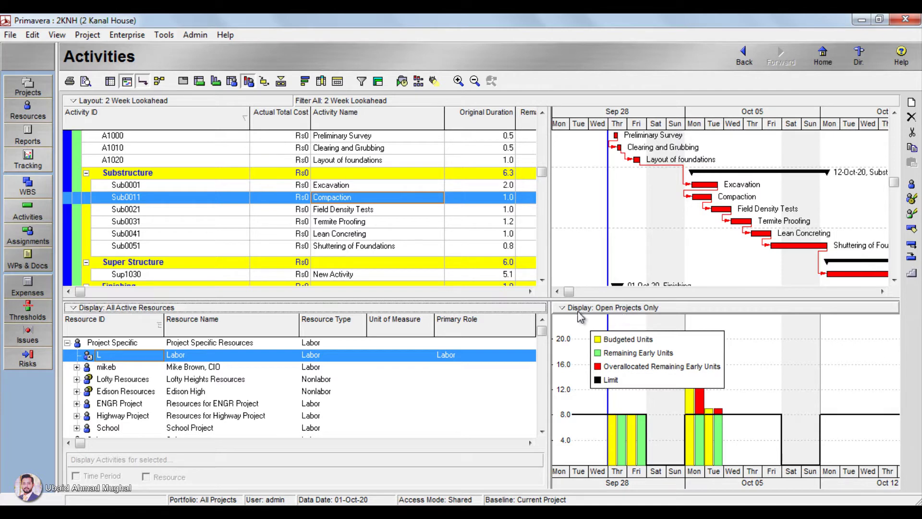
Enlarge the histogram pane further in both directions and move the legend clear of the bars.
drag(550, 308, 485, 273)
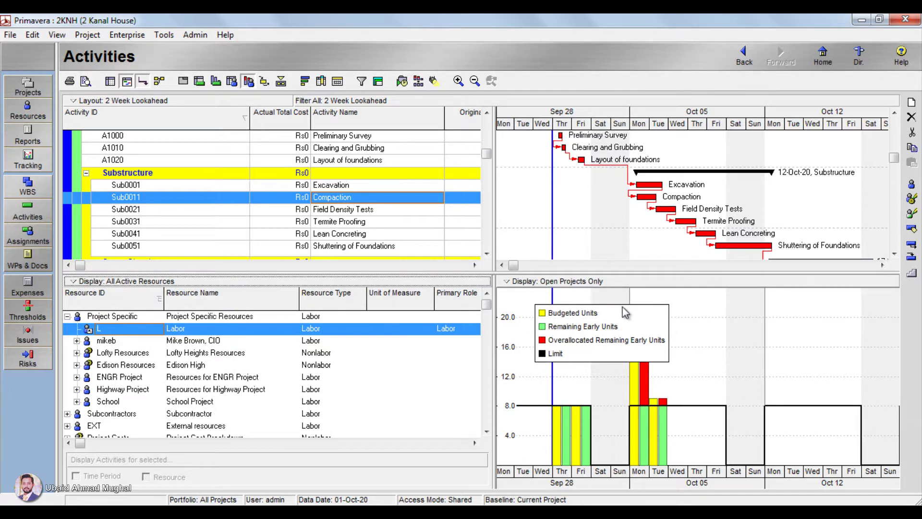
drag(609, 324, 804, 325)
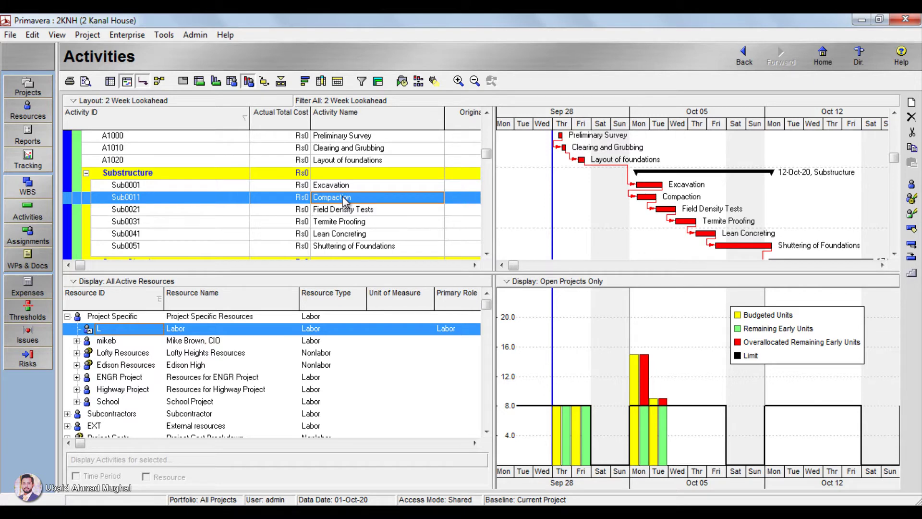
Examine the durations and dates of Preliminary Survey and Clearing and Grubbing against the Labor histogram bars.
click(361, 139)
click(362, 150)
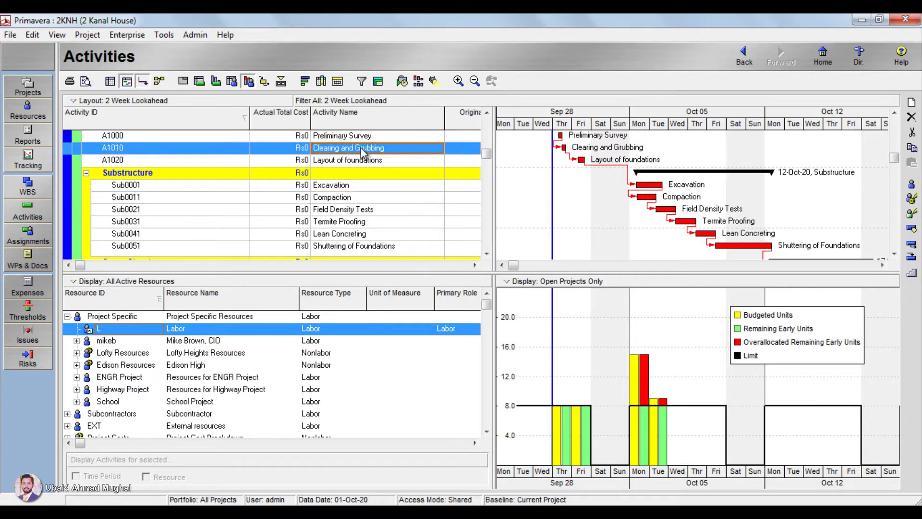
click(370, 138)
click(487, 113)
click(486, 113)
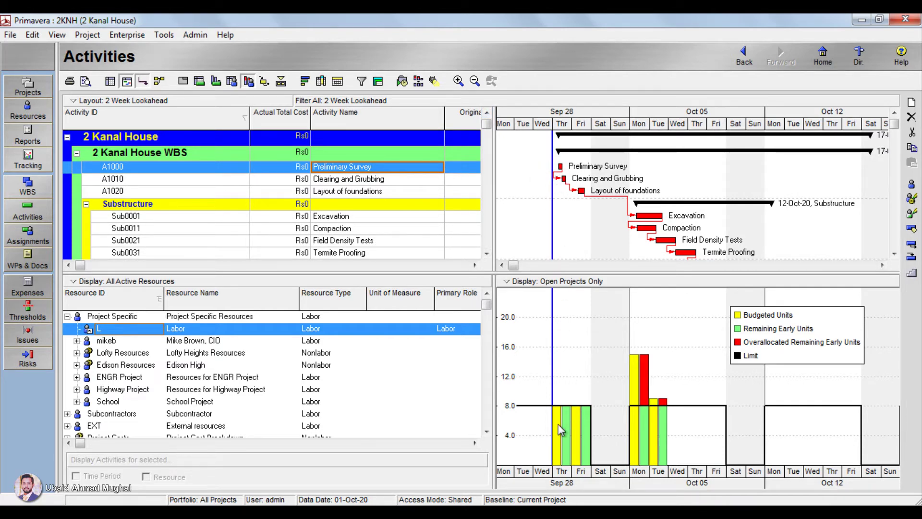
click(475, 265)
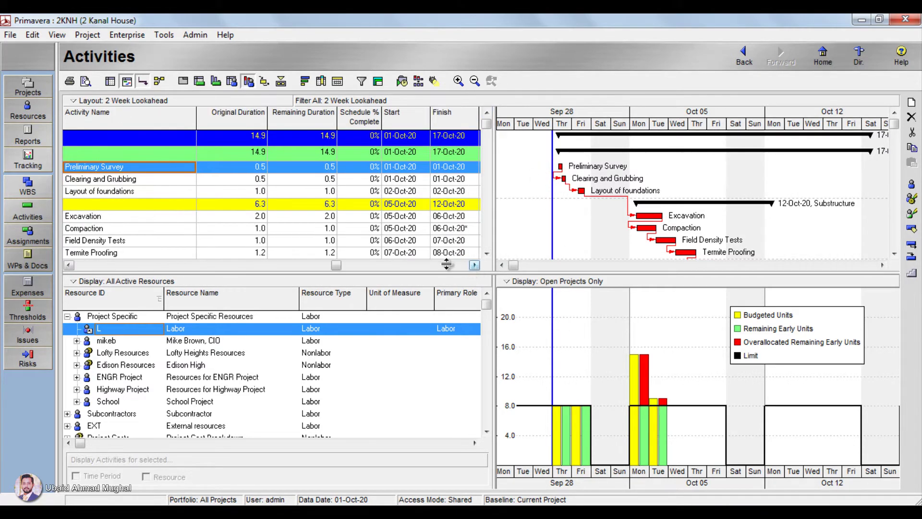
click(69, 264)
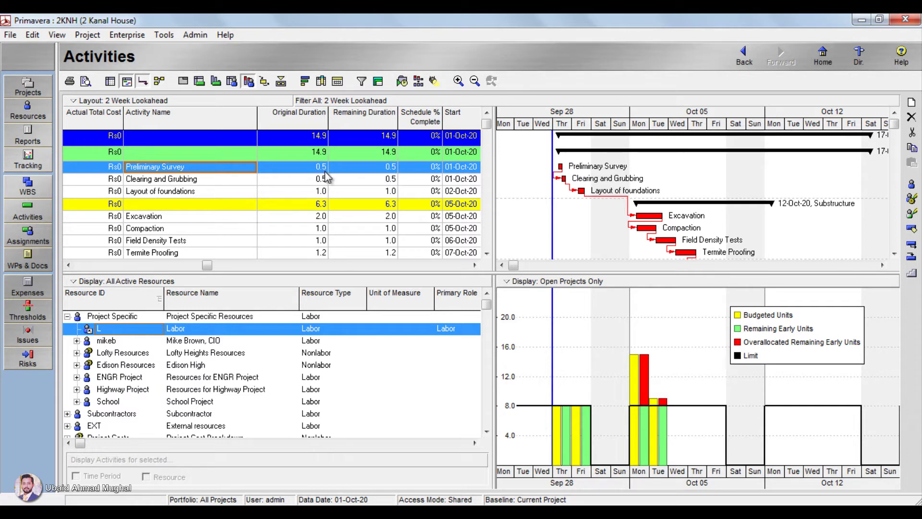
Check the Labor resource's Max Units/Time in the resource units and prices, and return to the Activities view.
click(135, 38)
click(188, 107)
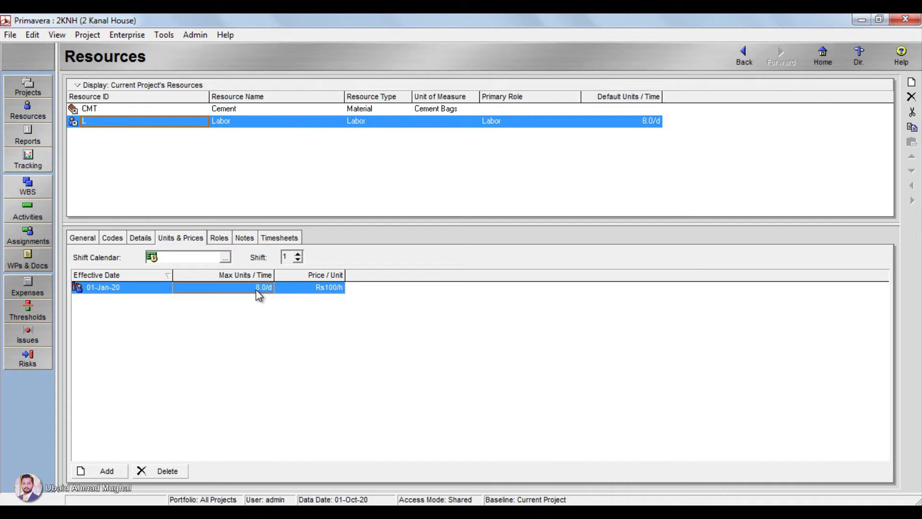
click(98, 34)
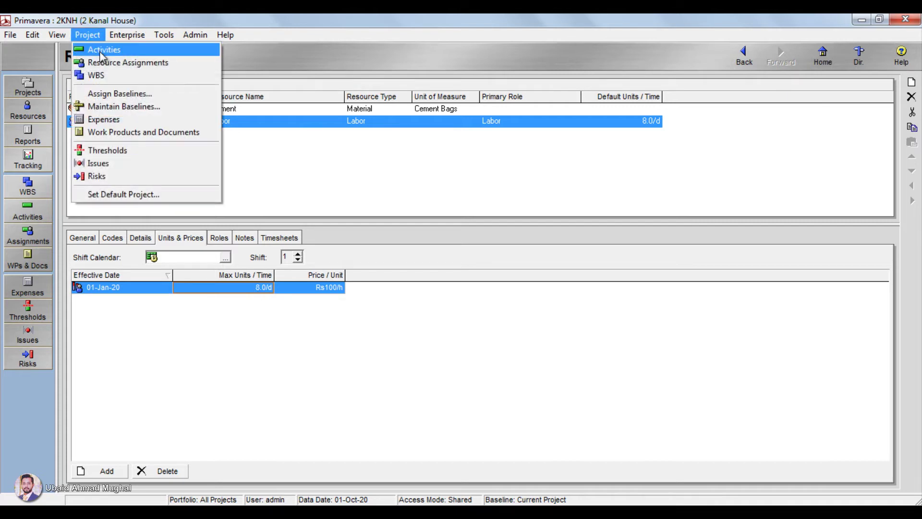
click(100, 51)
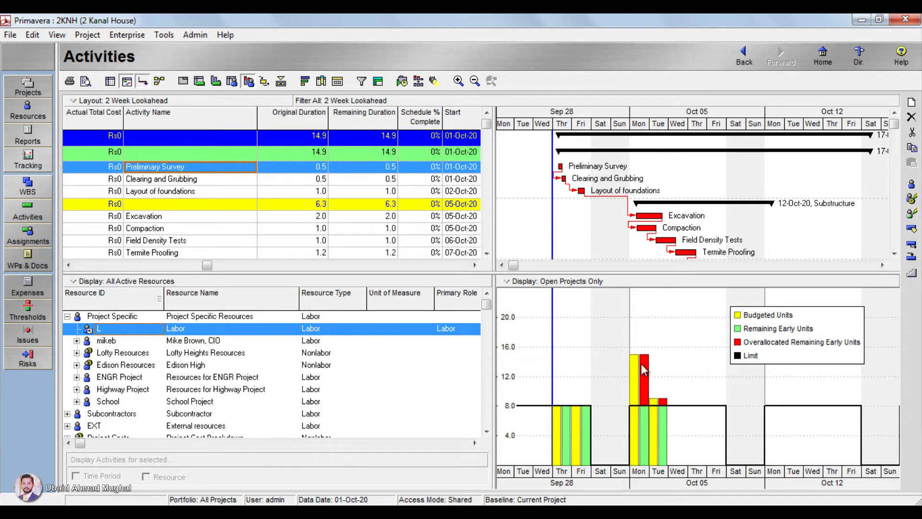
Display the activity details and compare the budgeted Labor units assigned to Preliminary Survey, Excavation and Compaction.
click(474, 265)
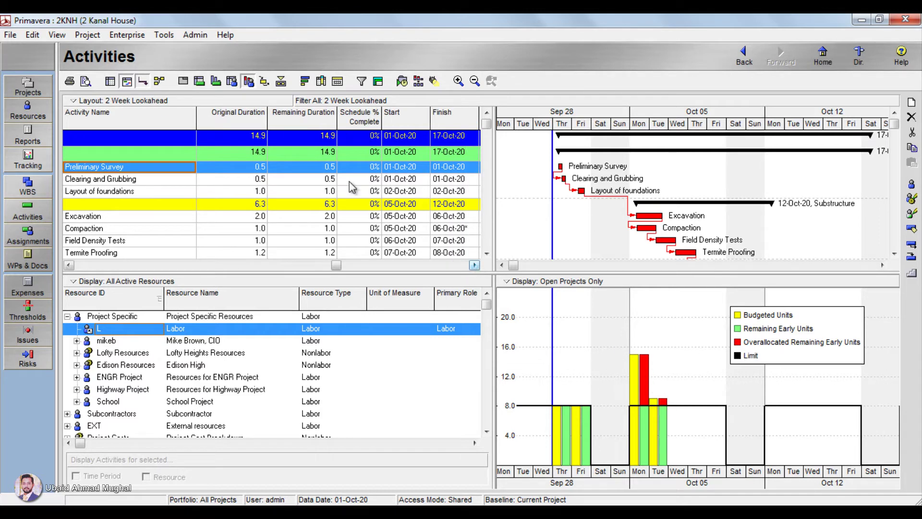
click(69, 265)
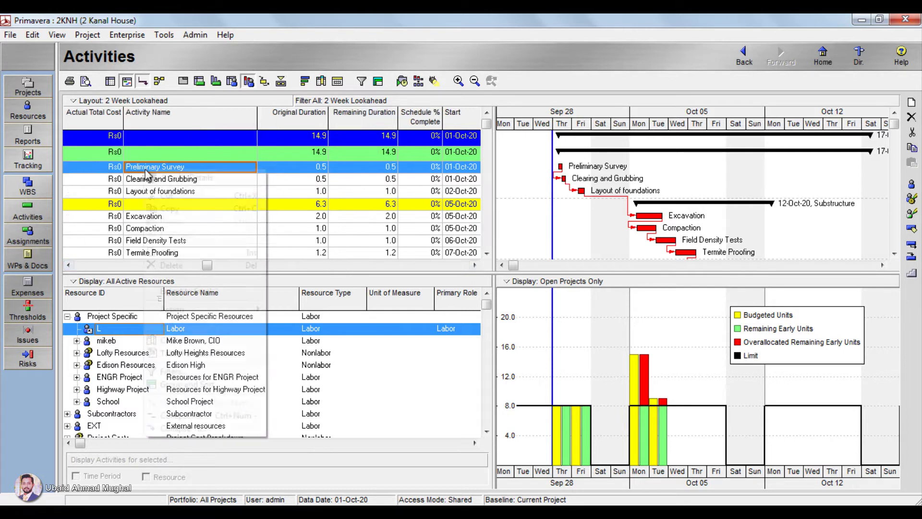
right_click(143, 170)
key(Escape)
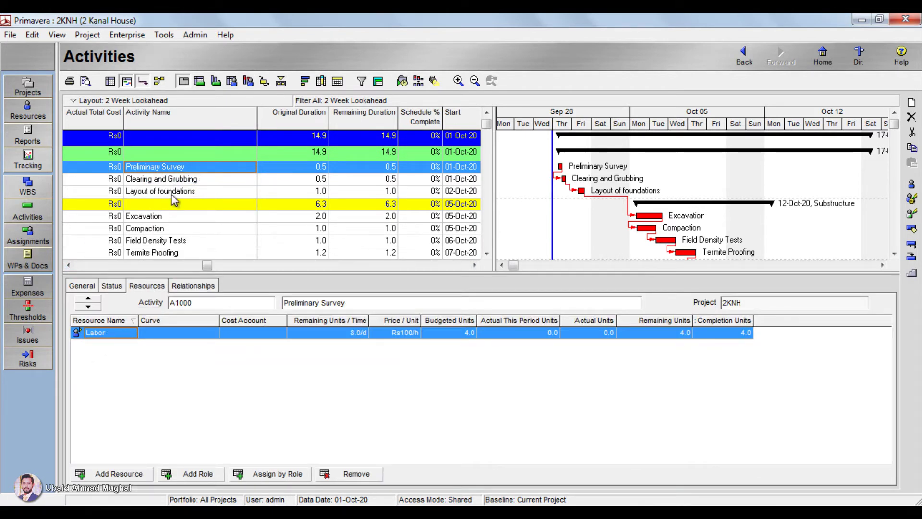
click(206, 216)
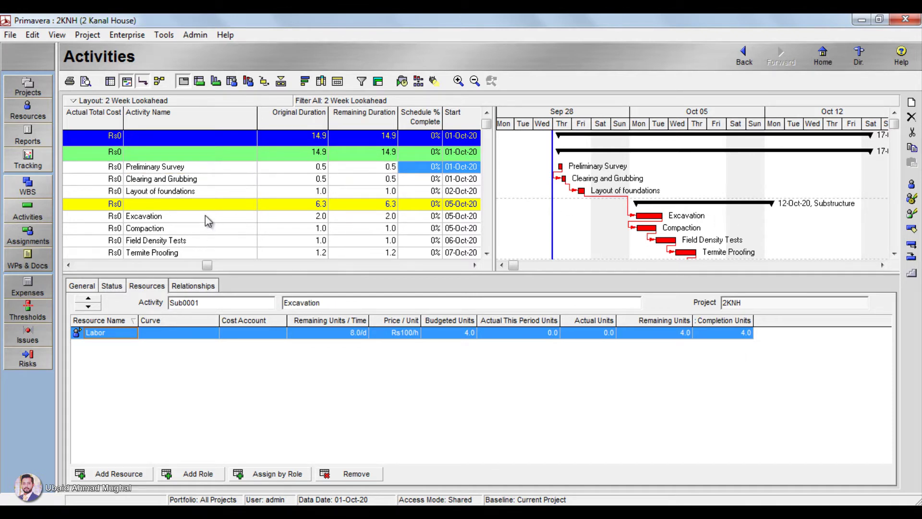
click(178, 229)
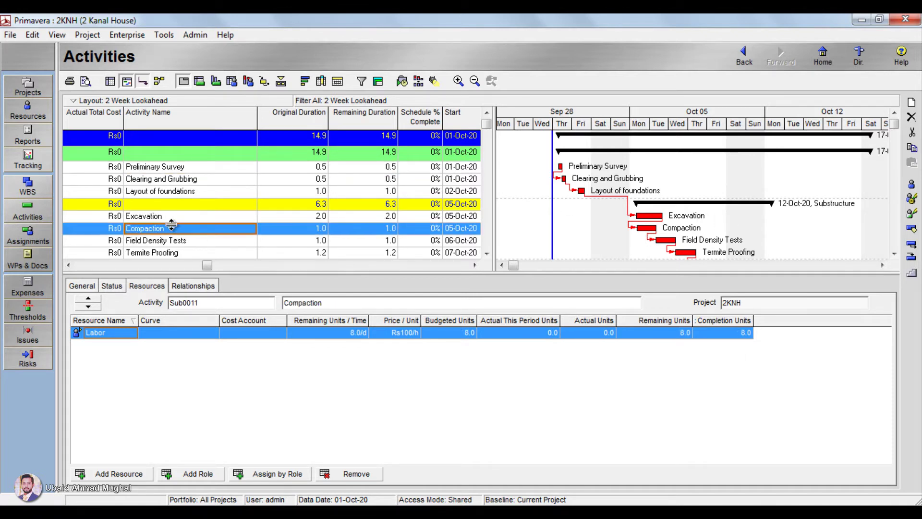
click(172, 217)
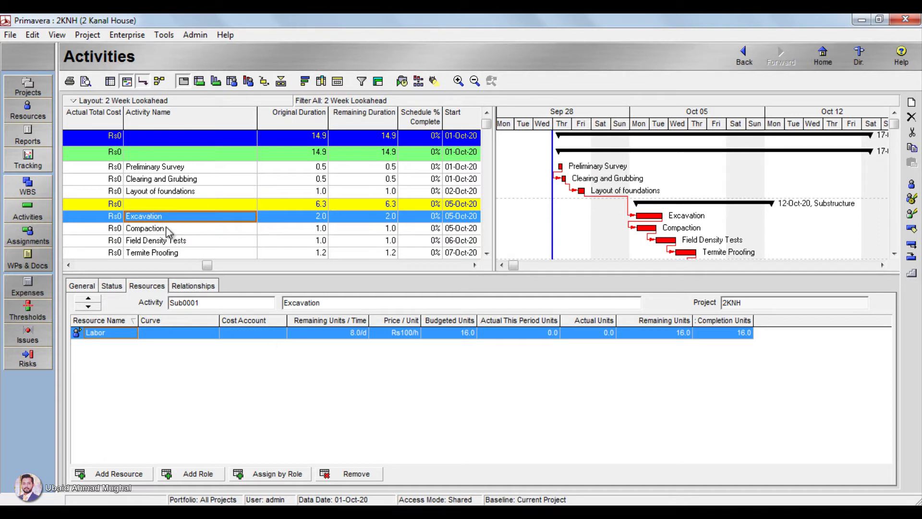
click(176, 229)
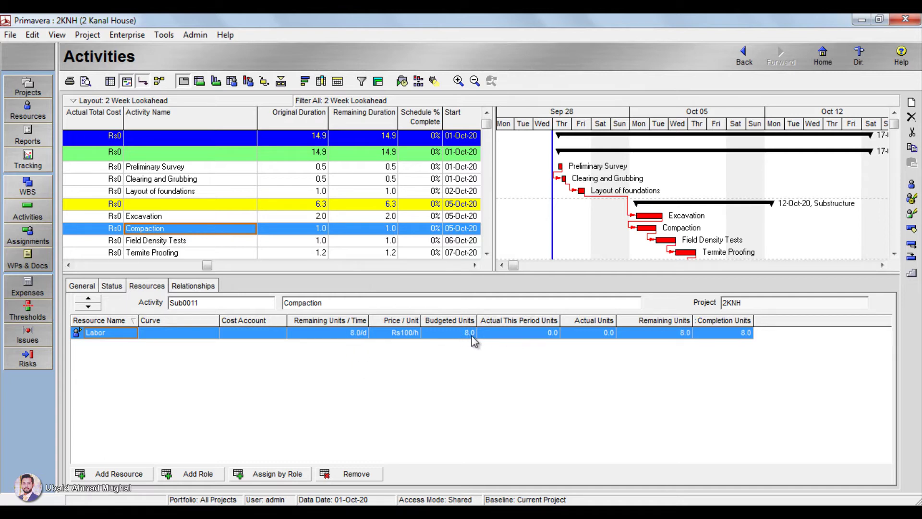
Replace the activity details with the Resource Usage Profile again.
click(136, 36)
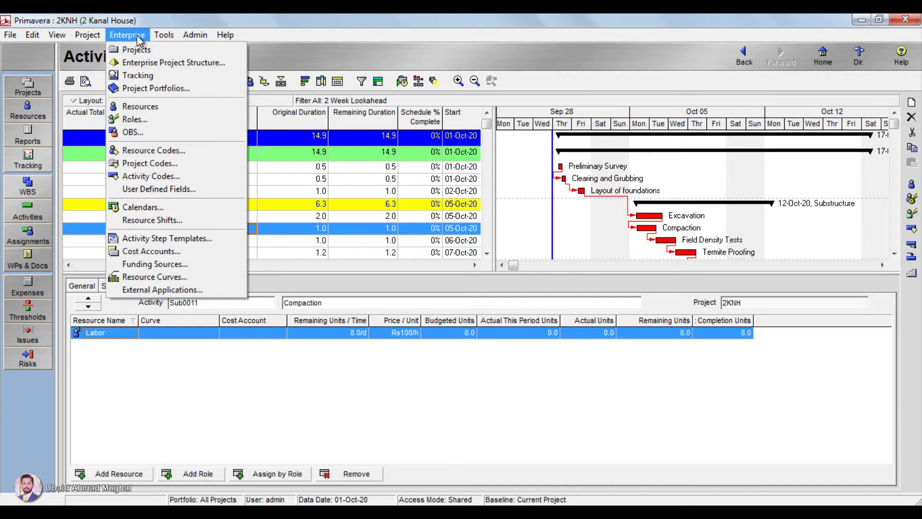
click(137, 35)
click(248, 81)
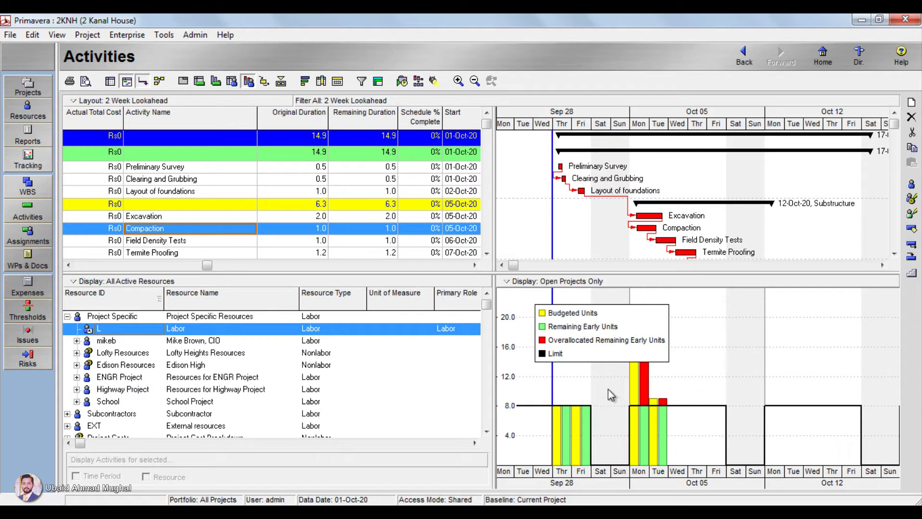
Review the Resource Usage Profile options, toggling Budgeted Cumulative and By Date, and accept with Budgeted and Remaining Early shown by date only.
click(507, 283)
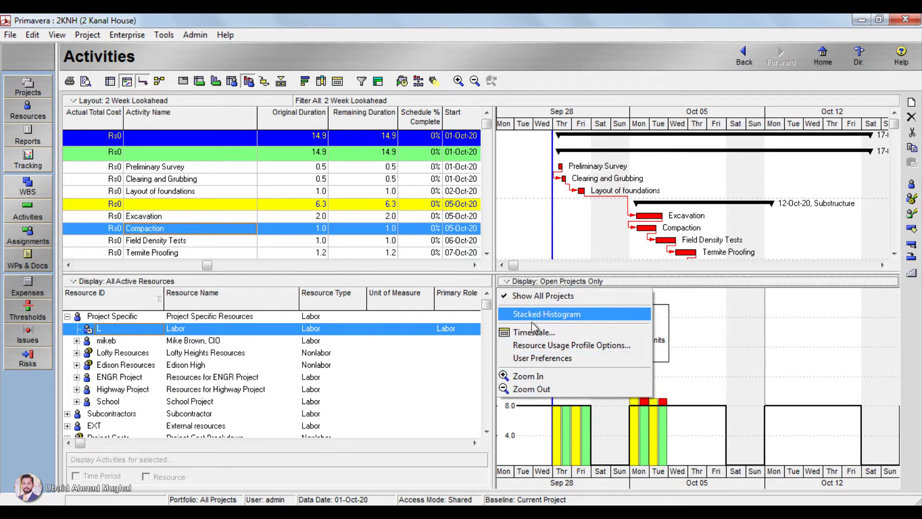
click(585, 344)
click(429, 240)
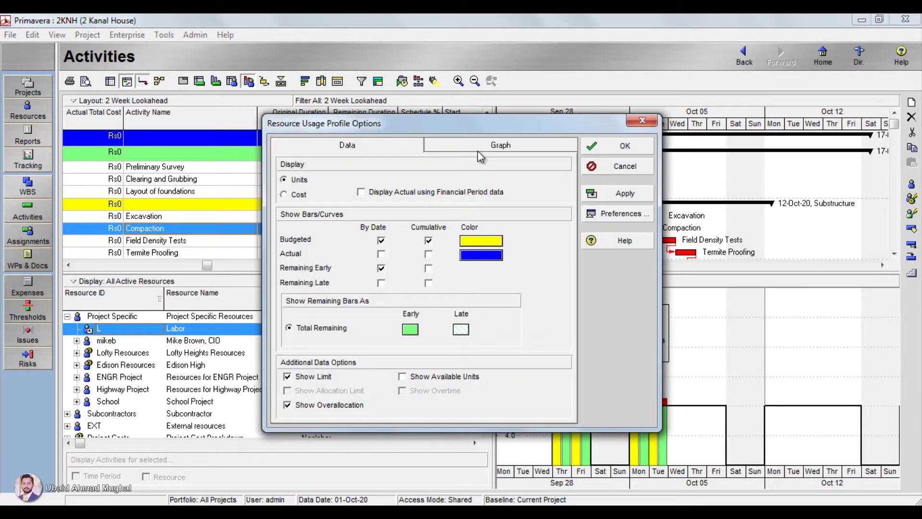
click(478, 150)
click(366, 143)
click(429, 241)
drag(416, 127, 326, 95)
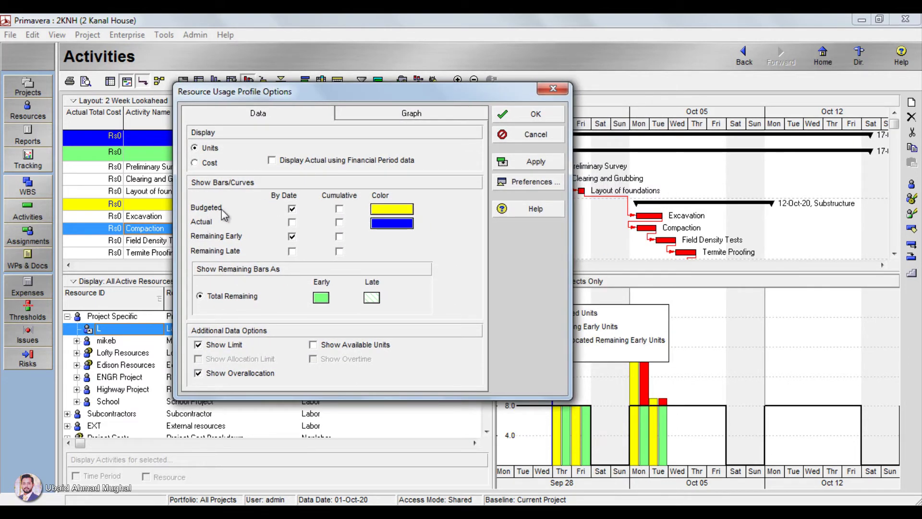
click(292, 209)
click(292, 210)
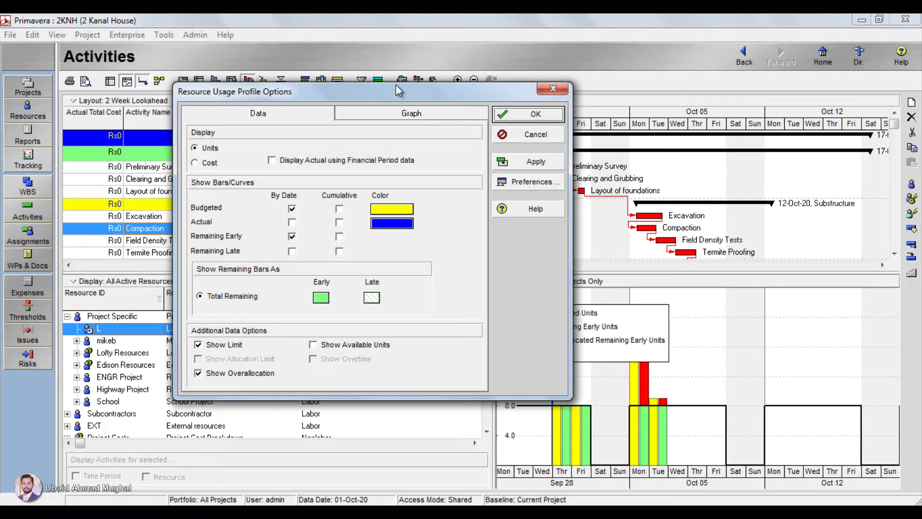
drag(396, 86, 394, 101)
click(339, 129)
click(309, 128)
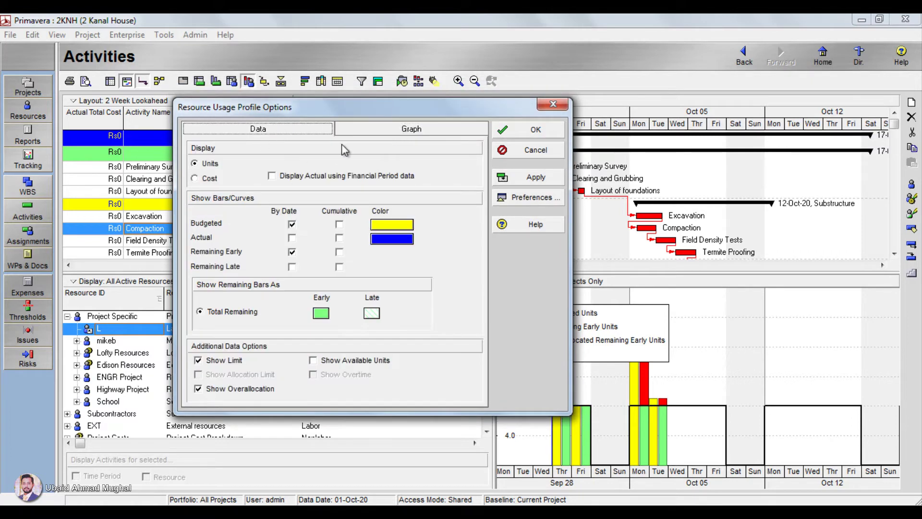
click(535, 129)
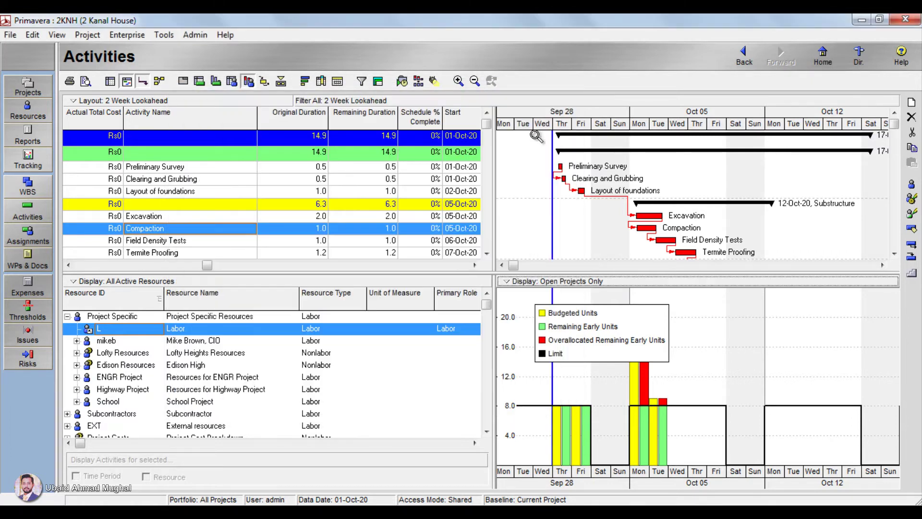
Move the histogram legend clear of the bars and widen the activity table slightly.
drag(651, 311, 840, 313)
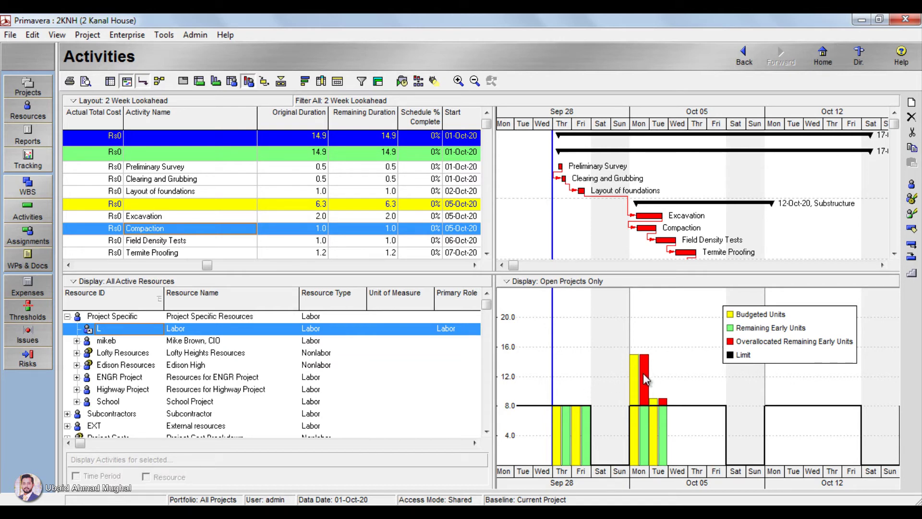
drag(495, 209, 520, 209)
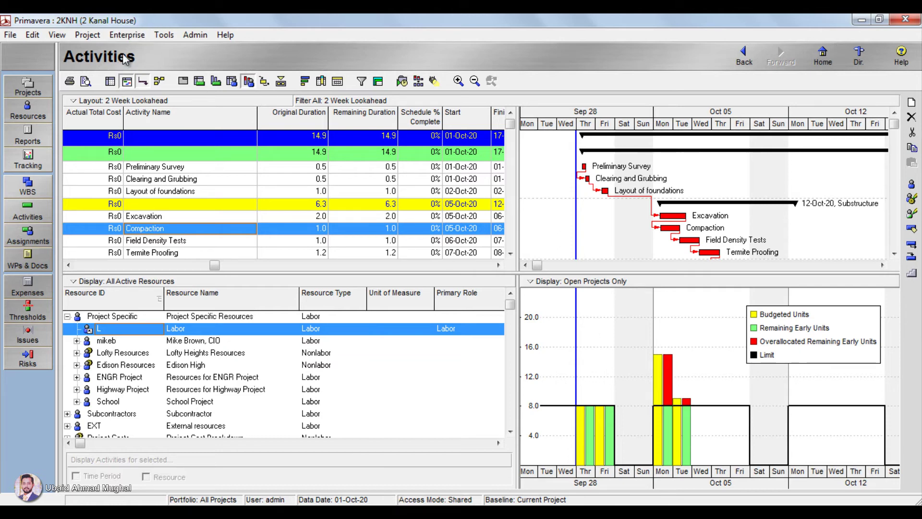
Set the Labor resource's maximum units per time to 16 per day and return to the project's activities.
click(131, 38)
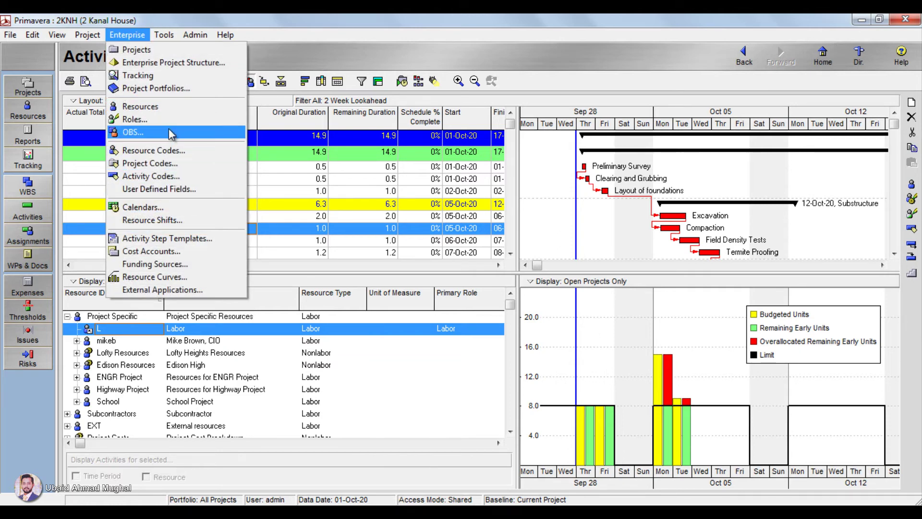
click(180, 109)
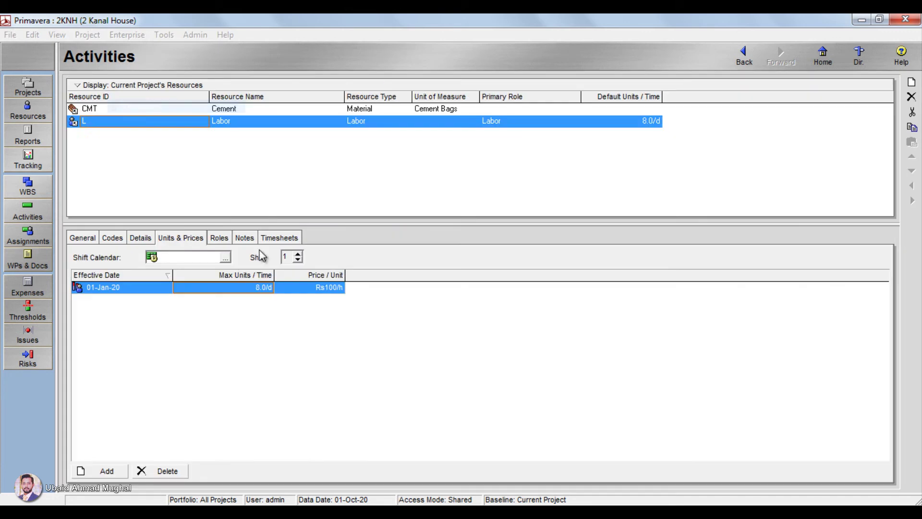
click(250, 288)
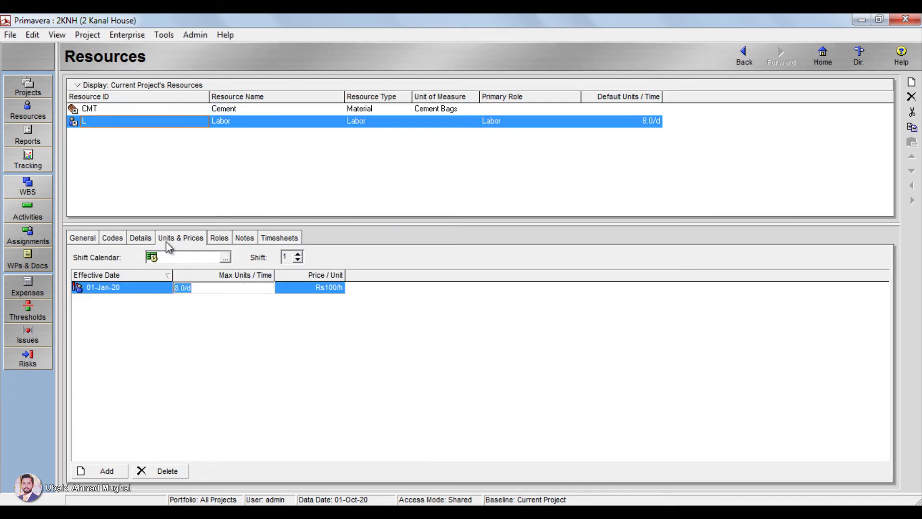
click(201, 287)
drag(178, 288, 172, 290)
text(16)
key(Return)
click(121, 34)
click(94, 47)
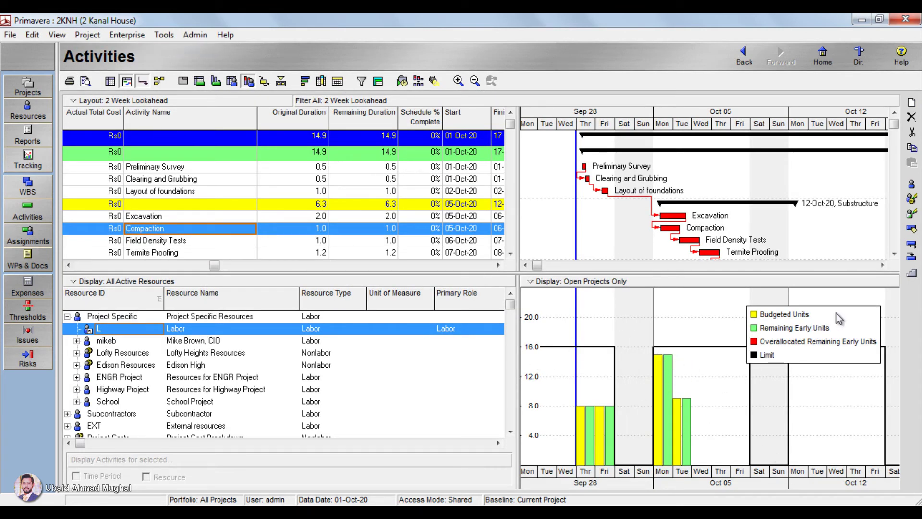
Move the histogram legend slightly higher and inspect the overlapping Excavation and Compaction bars in the Gantt chart.
drag(836, 312, 843, 300)
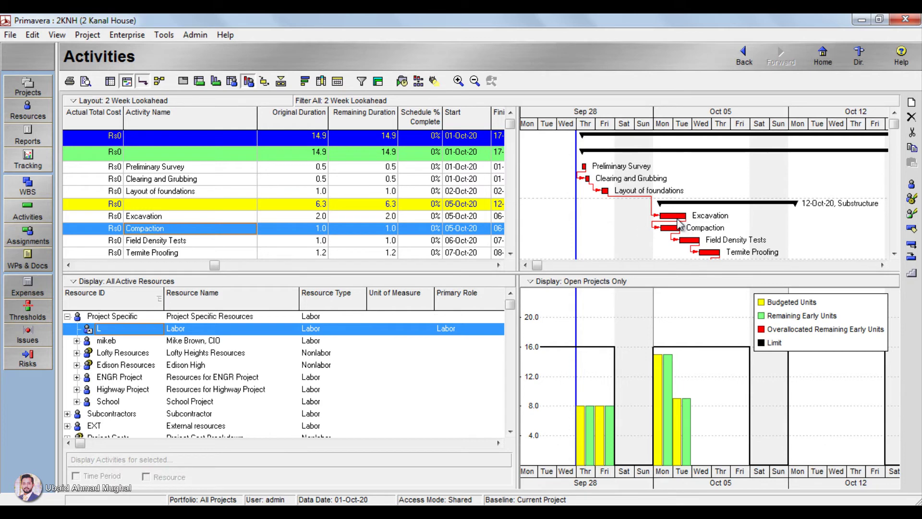
mouse_move(679, 228)
mouse_down()
mouse_move(688, 239)
mouse_move(677, 238)
mouse_up()
drag(674, 227, 691, 239)
Restore the Labor resource's maximum units per time to 8 per day and return to the project's activities.
click(125, 35)
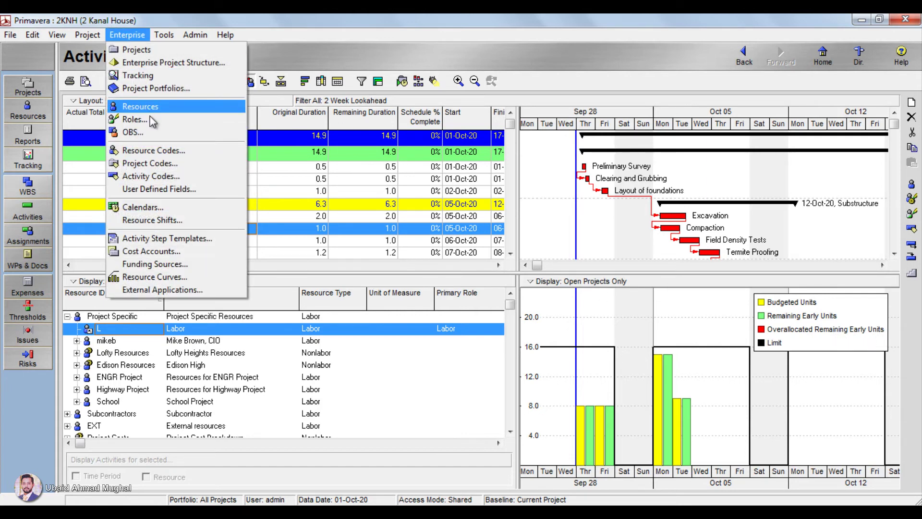
click(161, 151)
click(299, 106)
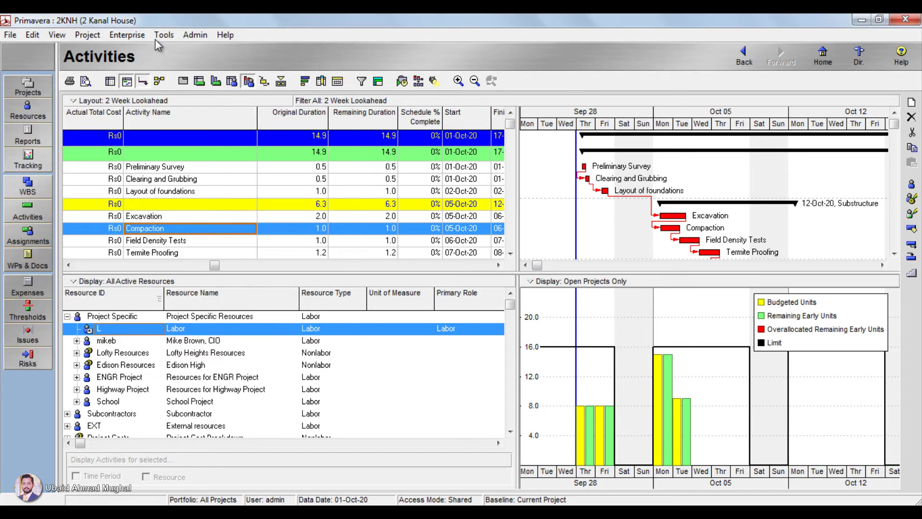
click(127, 35)
click(189, 107)
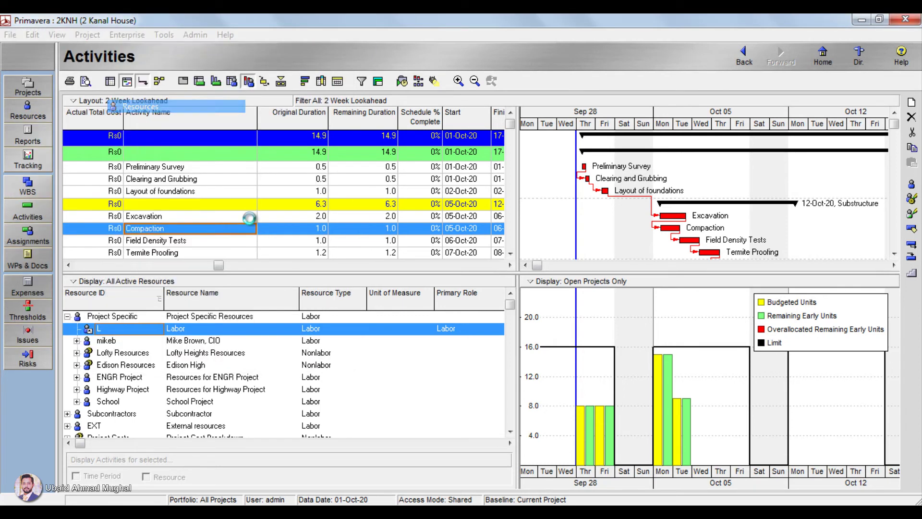
click(255, 285)
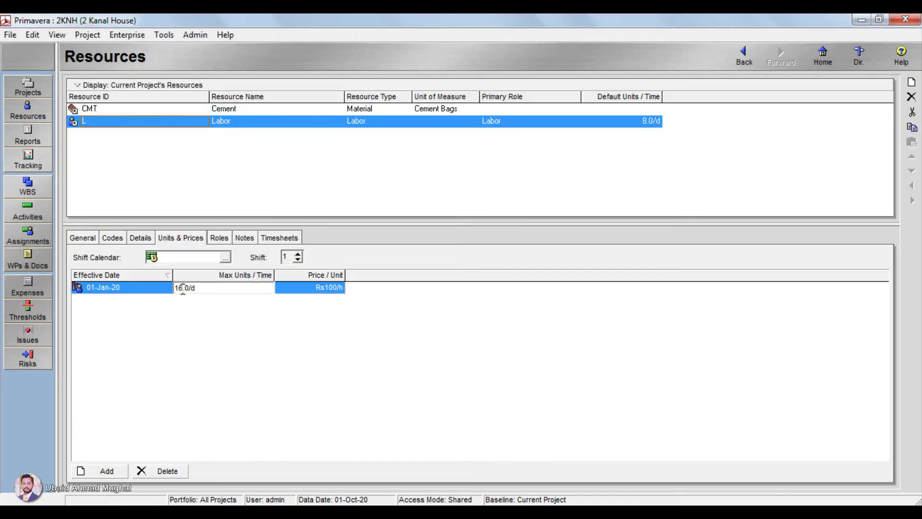
drag(184, 287, 165, 294)
text(8)
key(Return)
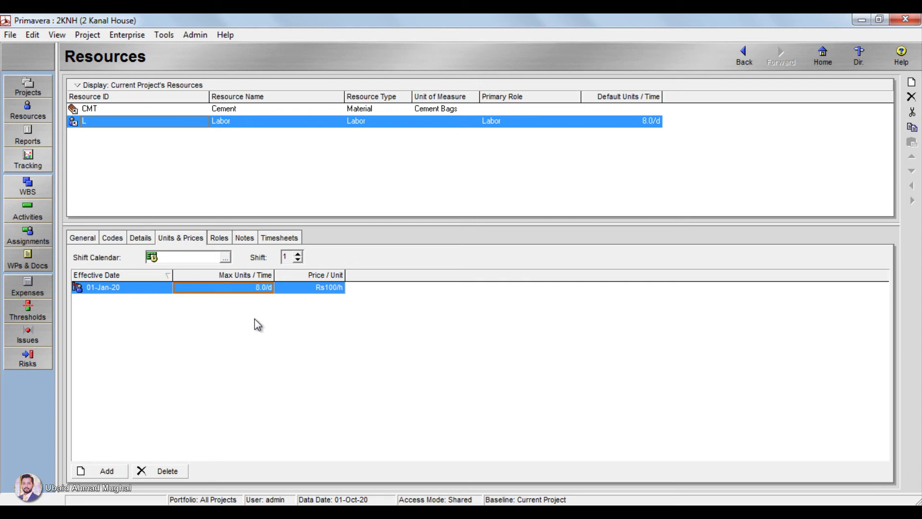
click(127, 35)
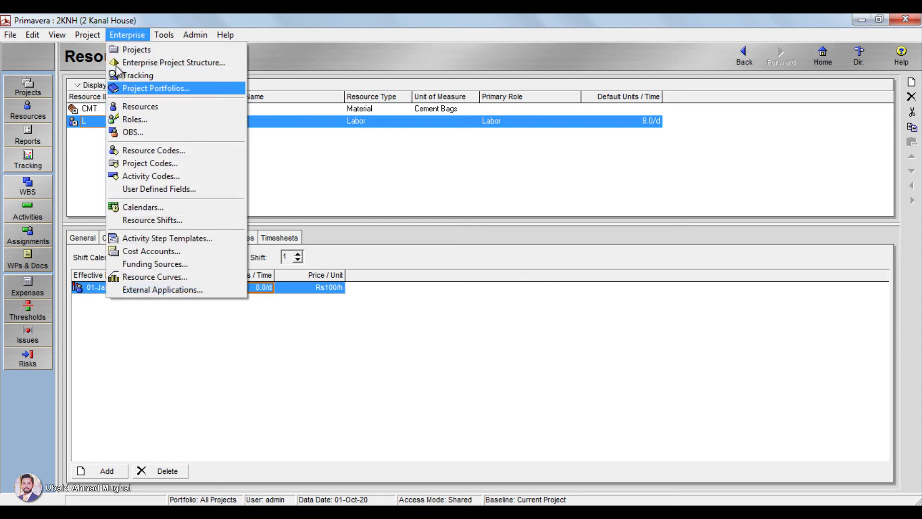
click(98, 50)
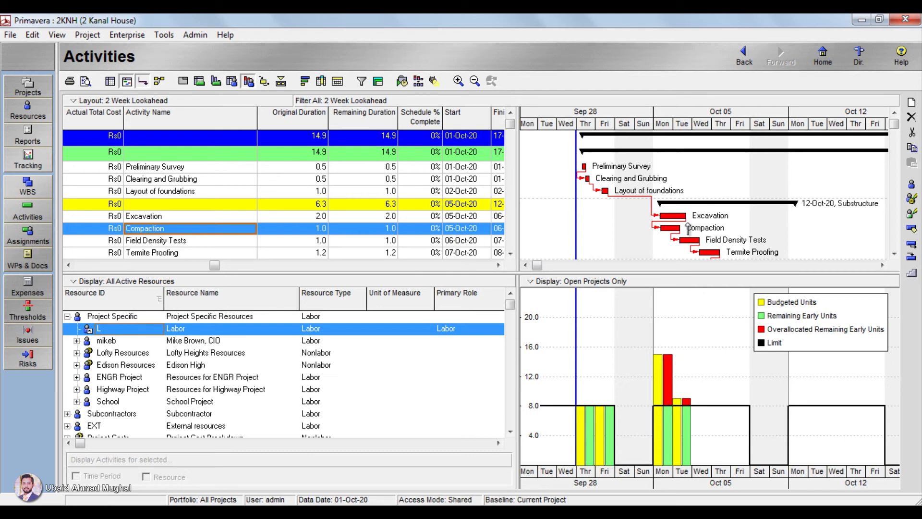
Shift the Compaction bar in the Gantt chart to start on 07-Oct-20, declining the Start On or After constraint.
drag(688, 228, 707, 233)
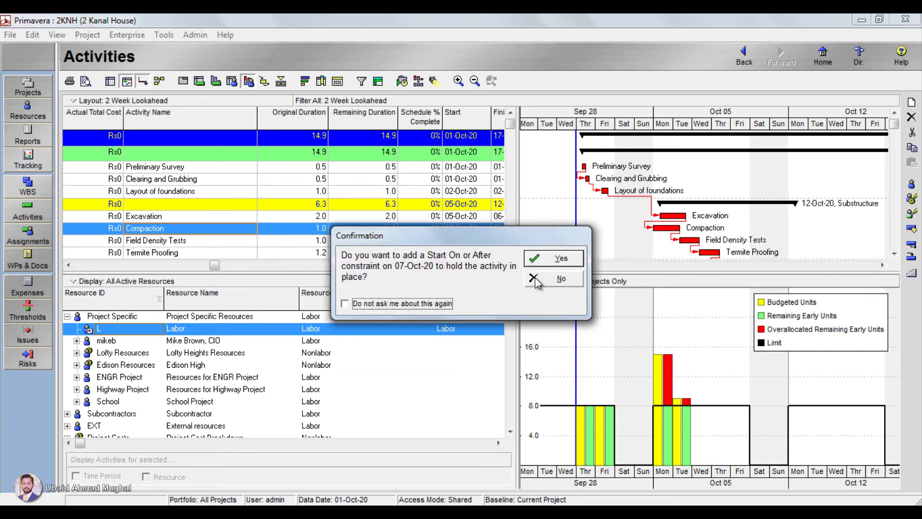
click(549, 281)
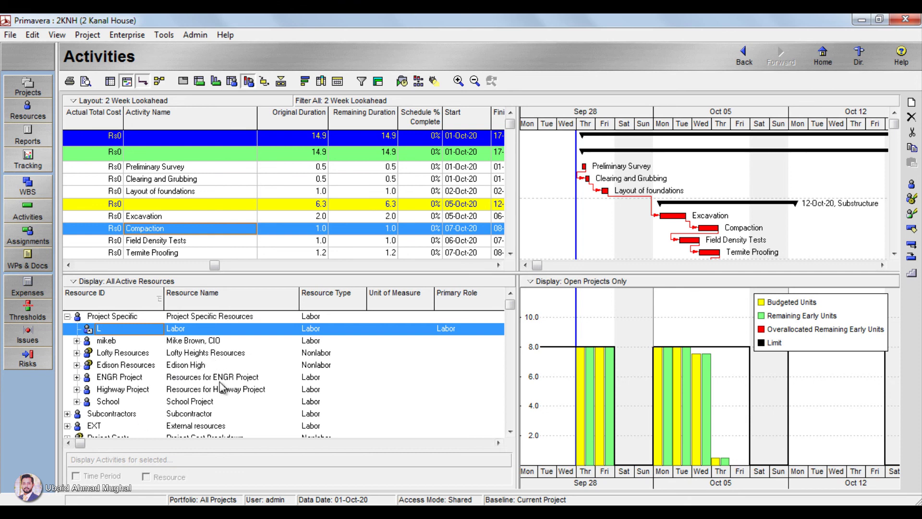
Switch between other resources and reselect Labor to view its usage histogram.
click(257, 377)
click(207, 341)
click(201, 328)
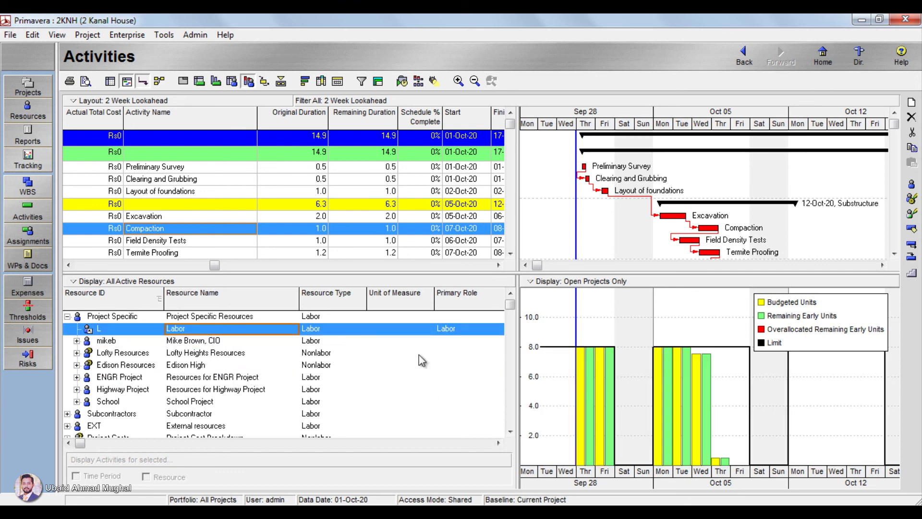